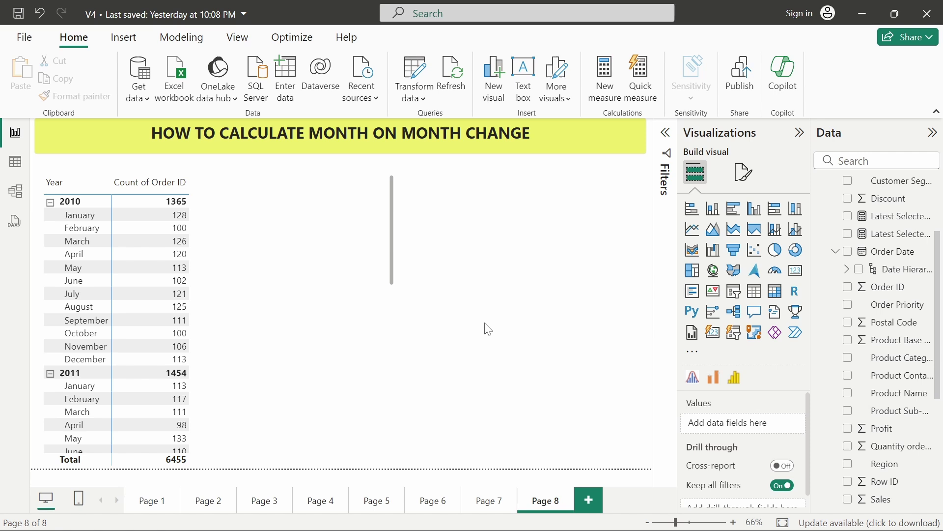
- Select the Count of Order ID matrix and review its Year and Month rows
{"action": "left_click", "coordinate": [344, 315]}
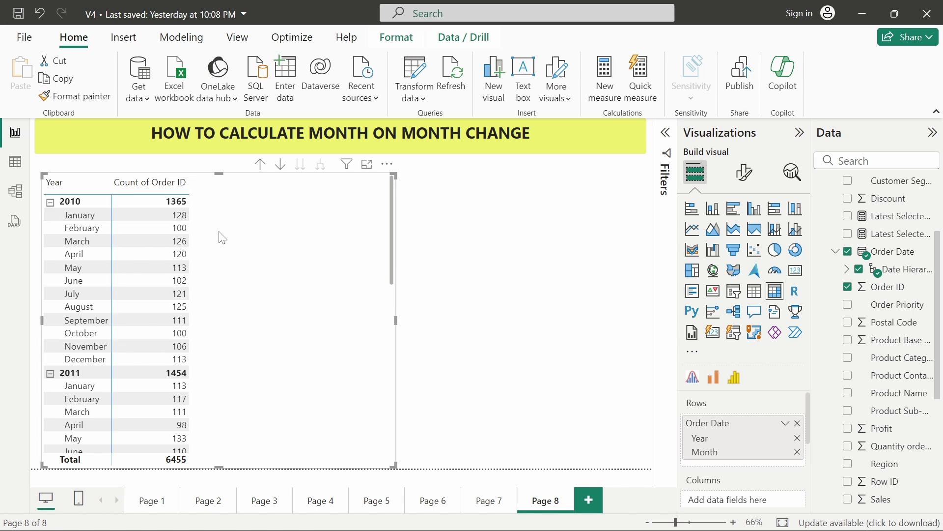
{"action": "scroll", "coordinate": [233, 335], "scroll_direction": "down", "scroll_amount": 5}
{"action": "scroll", "coordinate": [234, 335], "scroll_direction": "up", "scroll_amount": 5}
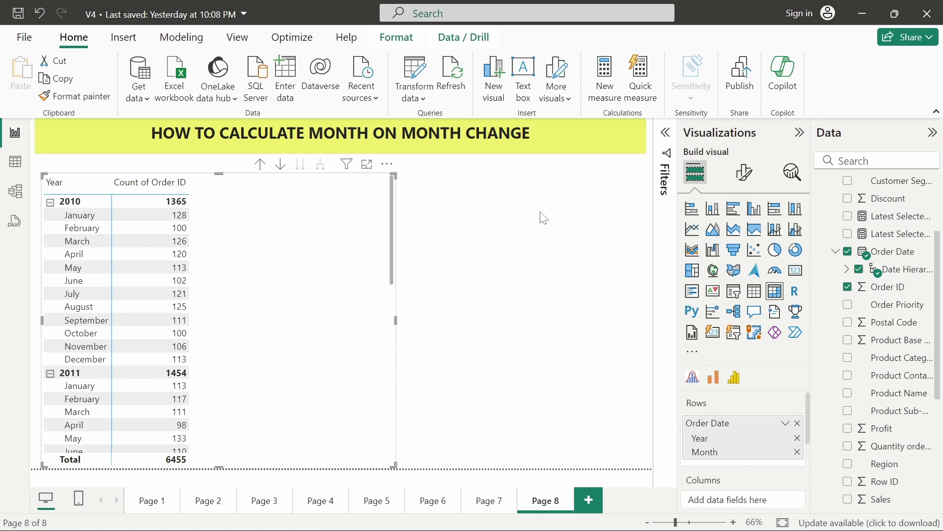
- Create a new measure named 'Previuos Month Orders'
{"action": "left_click", "coordinate": [601, 84]}
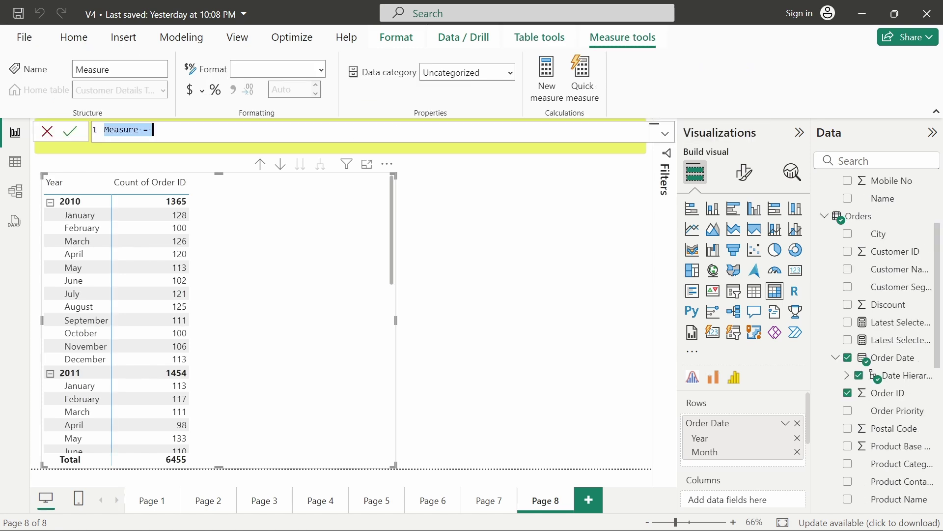
{"action": "type", "text": "Previuos "}
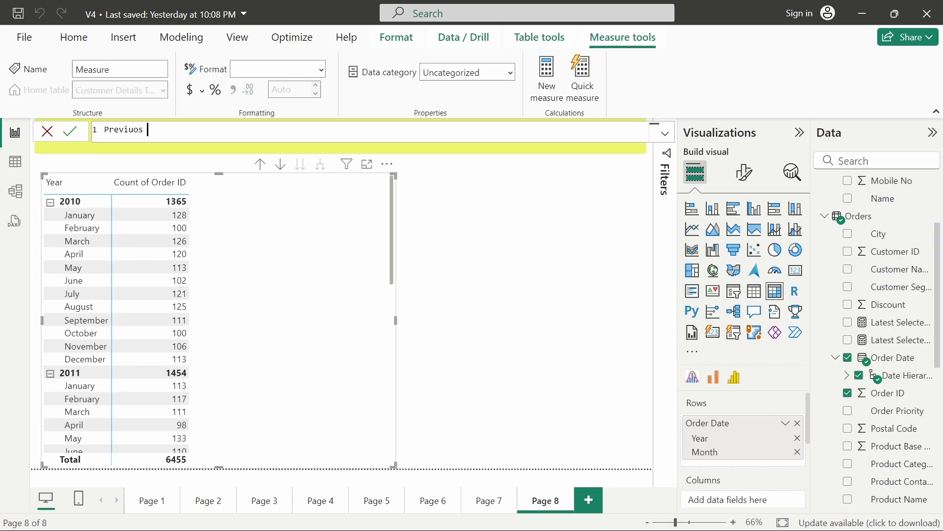
{"action": "type", "text": "MOnth"}
{"action": "key", "text": "BackSpace"}
{"action": "key", "text": "BackSpace"}
{"action": "key", "text": "BackSpace"}
{"action": "key", "text": "BackSpace"}
{"action": "key", "text": "BackSpace"}
{"action": "type", "text": "om"}
{"action": "key", "text": "BackSpace"}
{"action": "type", "text": "nth Orders="}
{"action": "key", "text": "shift+Return"}
- Start its formula as CALCULATE(DISTINCTCOUNT(Orders[Order ID]), followed by DATEADD
{"action": "type", "text": "CALCULATE"}
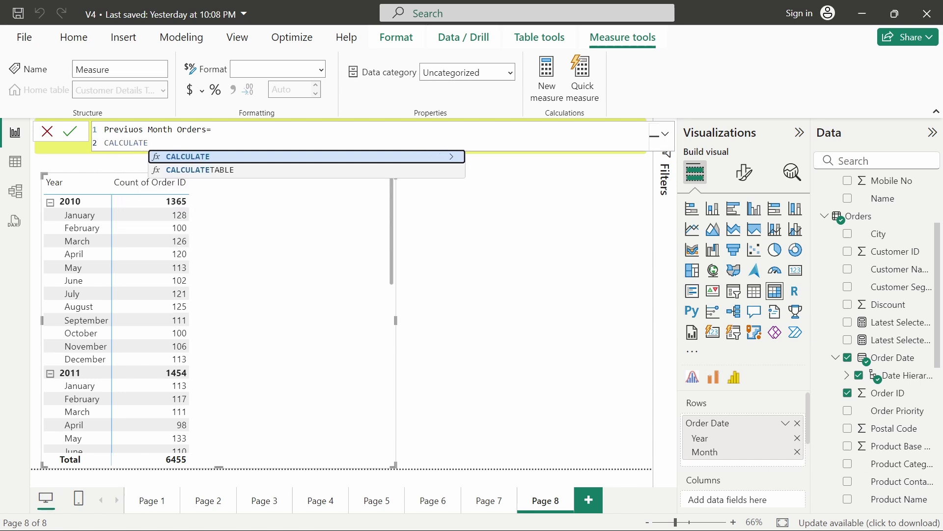
{"action": "type", "text": "(DISTINC"}
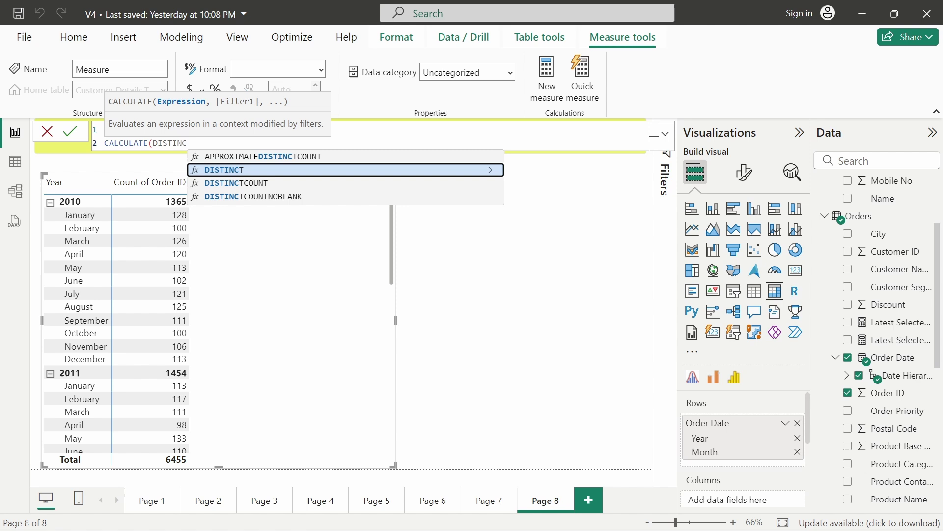
{"action": "key", "text": "Down"}
{"action": "key", "text": "Tab"}
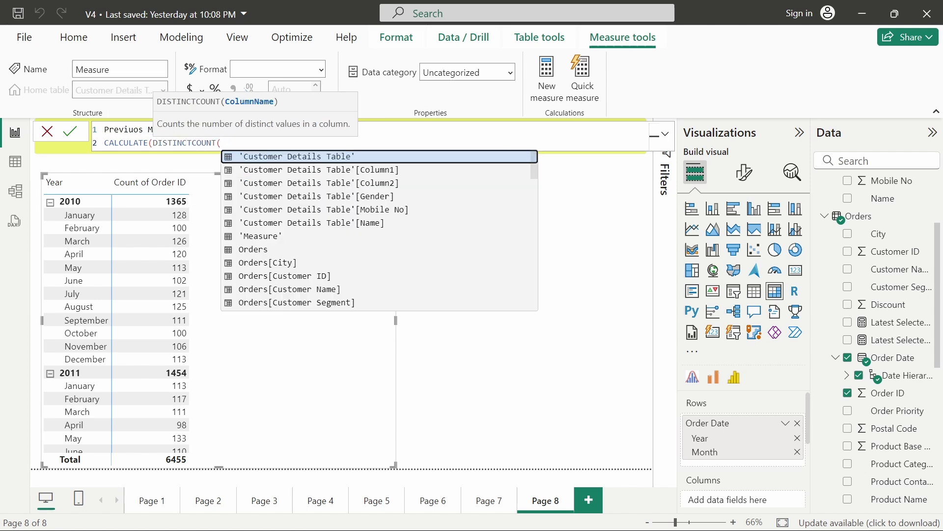
{"action": "type", "text": "order"}
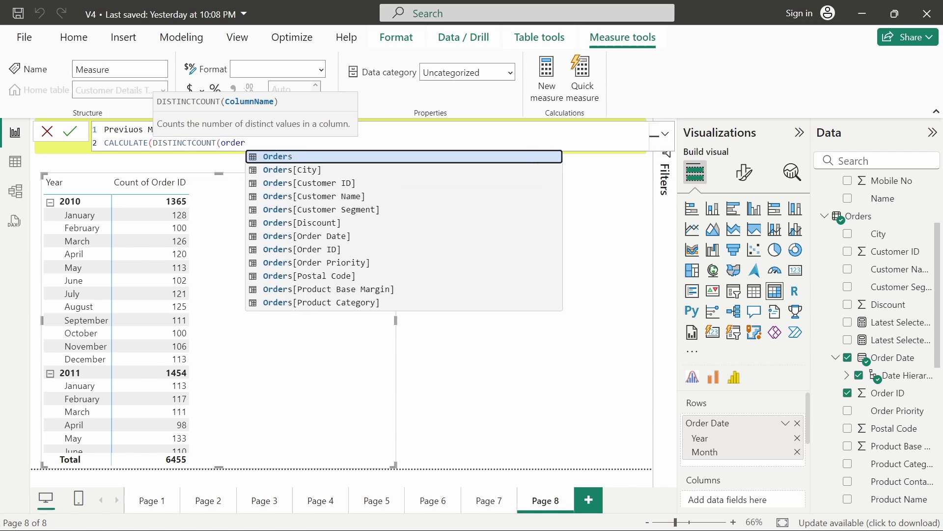
{"action": "type", "text": "s["}
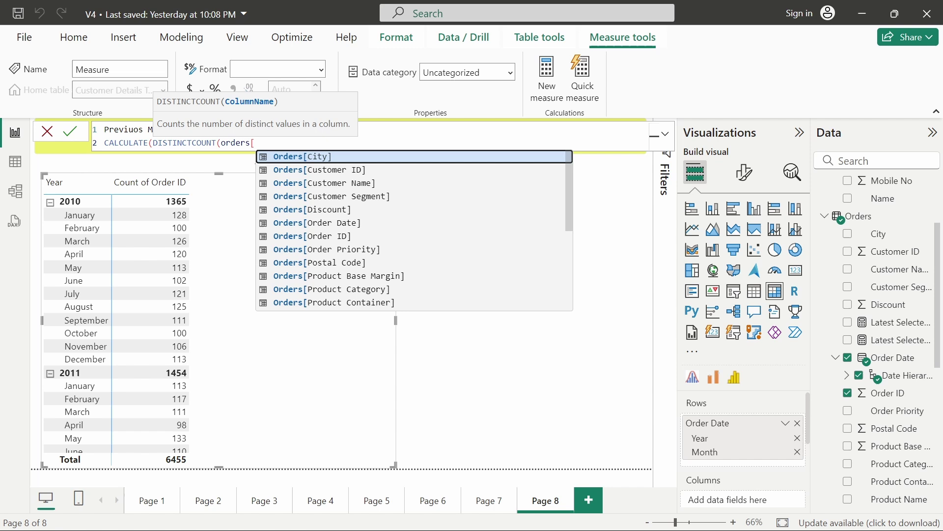
{"action": "type", "text": "order"}
{"action": "key", "text": "Down"}
{"action": "key", "text": "Tab"}
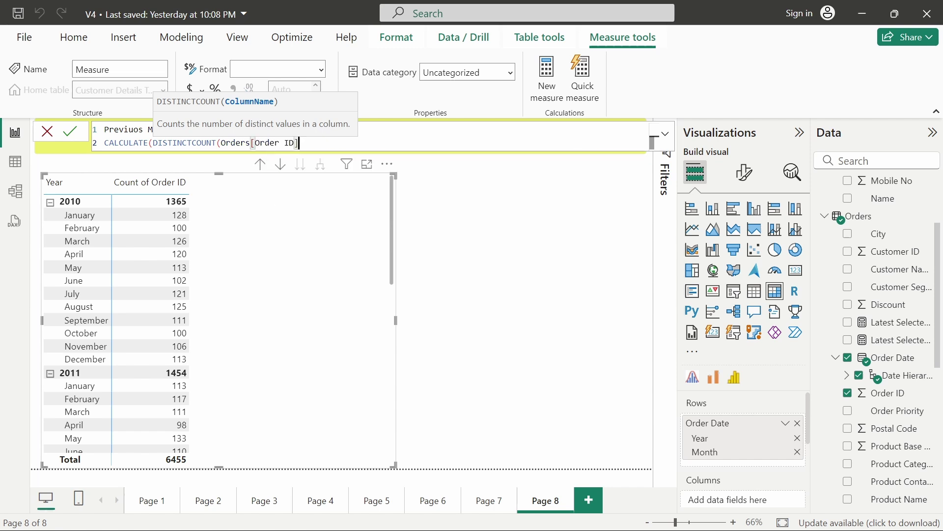
{"action": "type", "text": ")"}
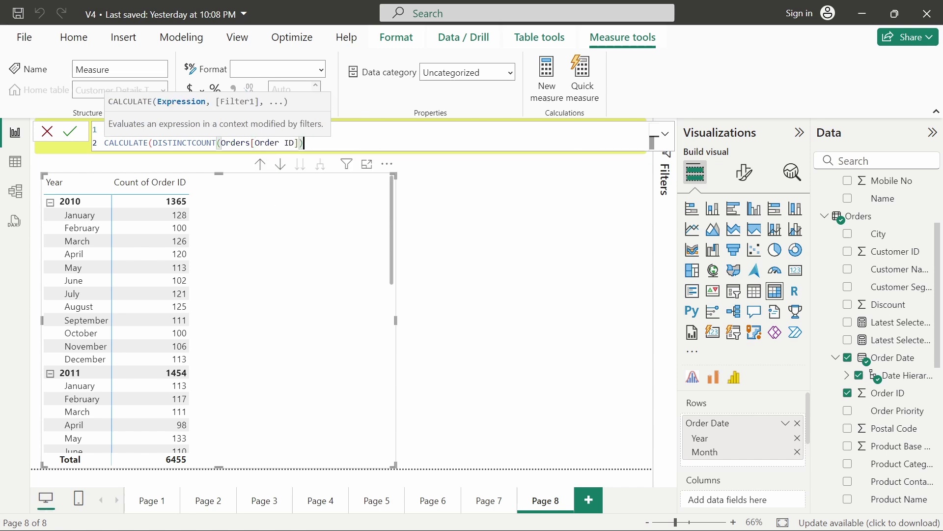
{"action": "type", "text": ", "}
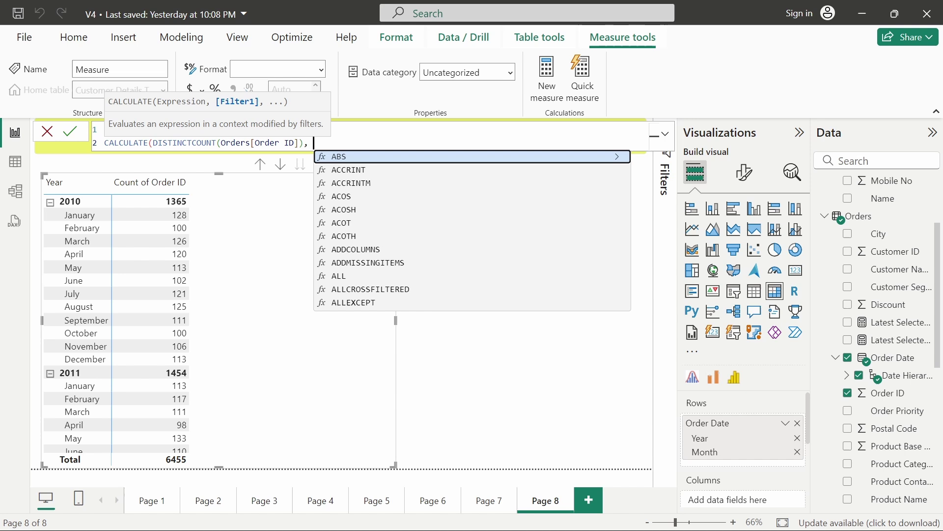
{"action": "type", "text": "DATED"}
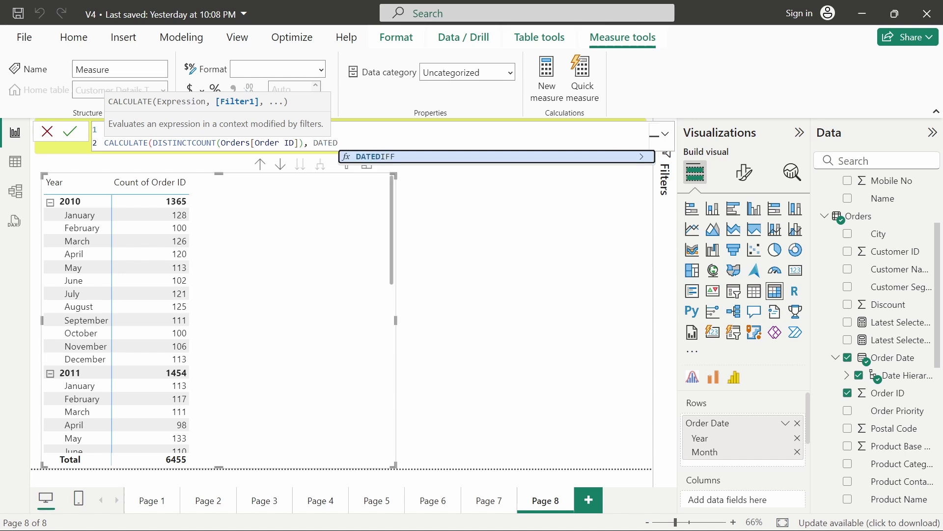
- Add DATEADD on Orders[Order Date].[Date] as the CALCULATE filter
{"action": "key", "text": "BackSpace"}
{"action": "key", "text": "Down"}
{"action": "key", "text": "Tab"}
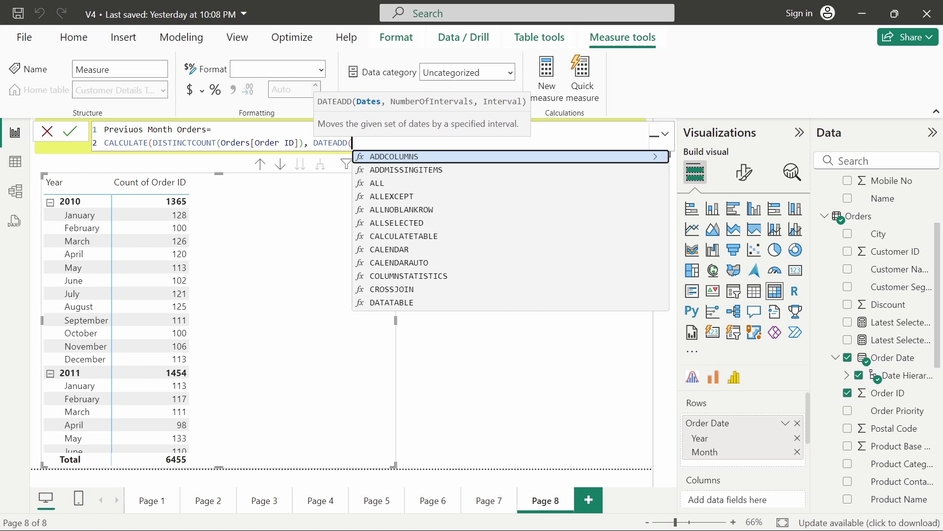
{"action": "type", "text": "Order"}
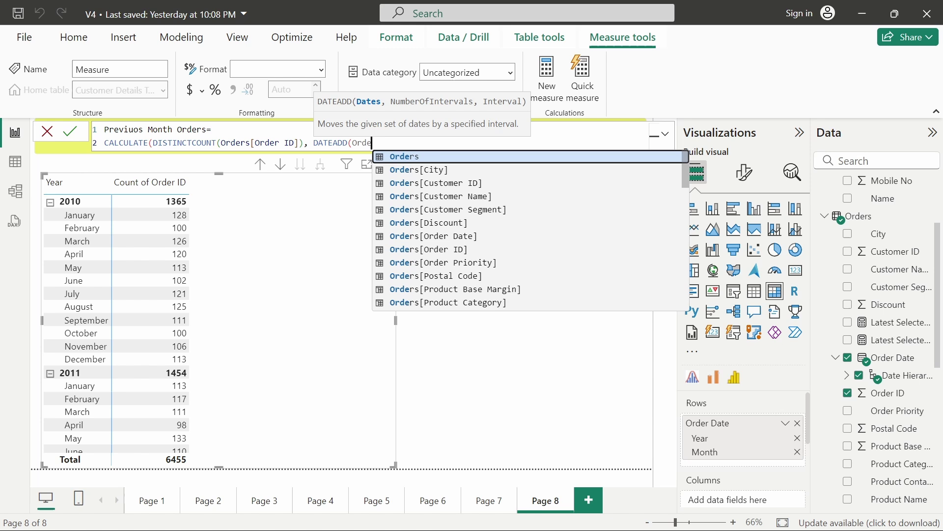
{"action": "key", "text": "Down"}
{"action": "key", "text": "Down"}
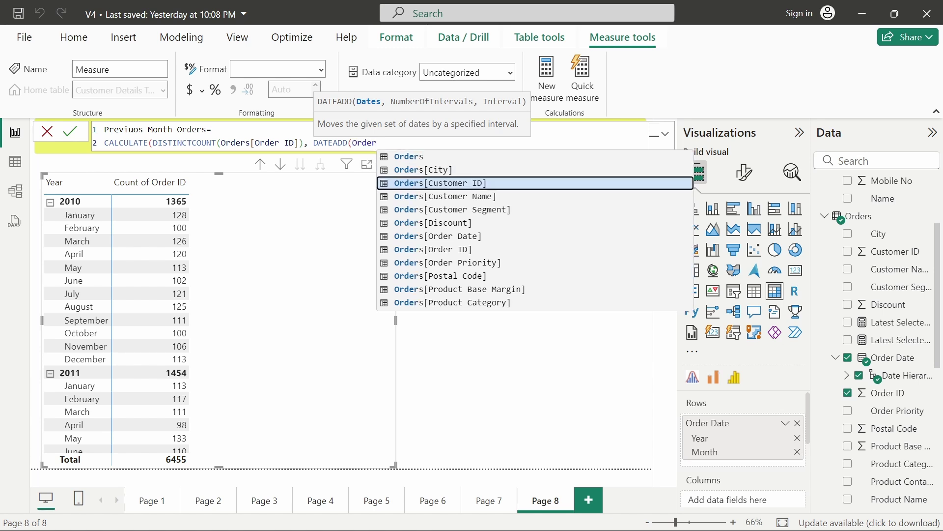
{"action": "type", "text": "s[order"}
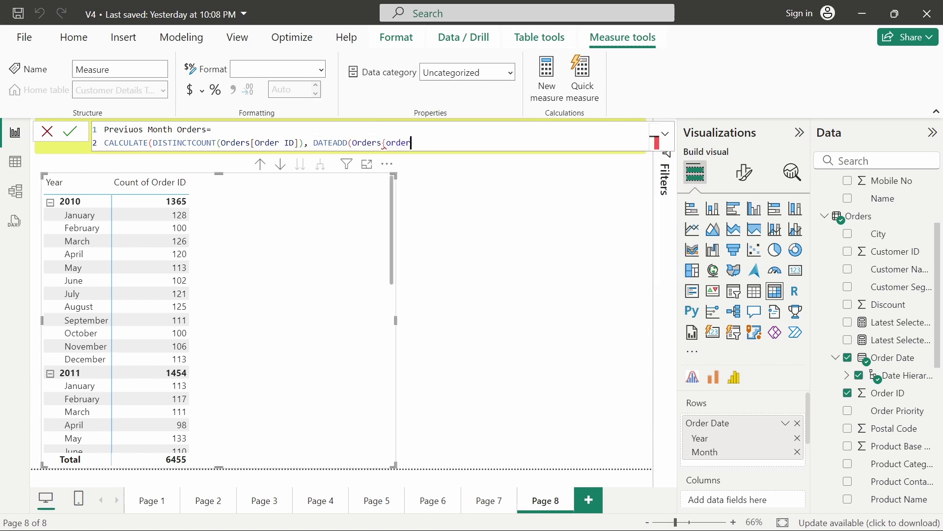
{"action": "key", "text": "BackSpace"}
{"action": "key", "text": "BackSpace"}
{"action": "key", "text": "BackSpace"}
{"action": "key", "text": "BackSpace"}
{"action": "key", "text": "BackSpace"}
{"action": "key", "text": "BackSpace"}
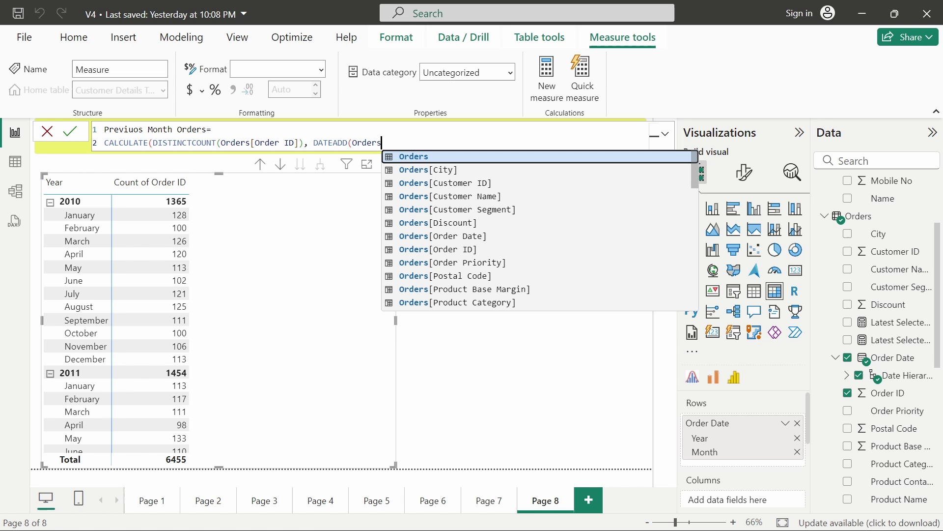
{"action": "type", "text": "[Order"}
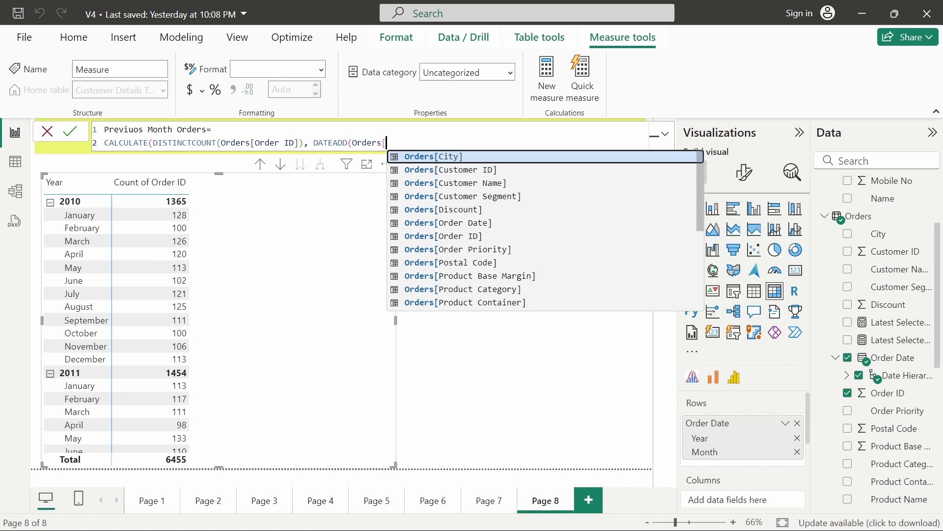
{"action": "key", "text": "Tab"}
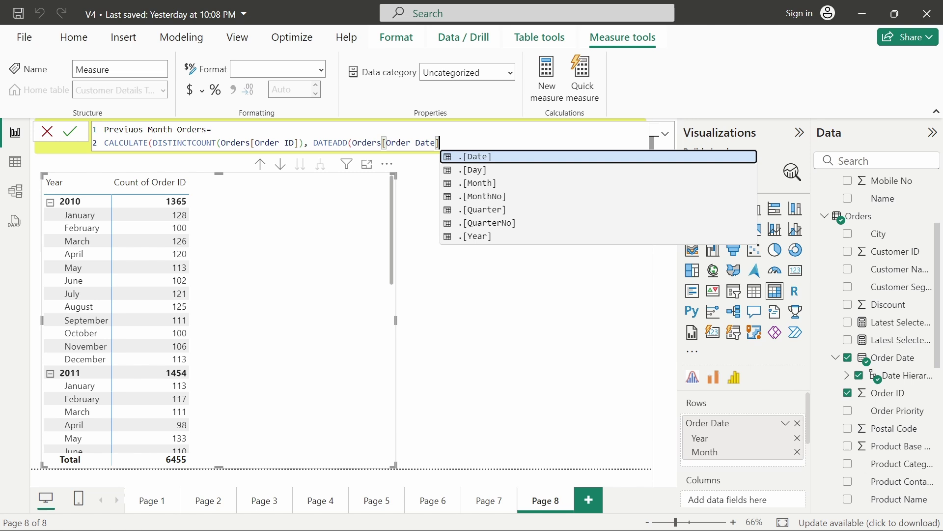
{"action": "key", "text": "Tab"}
- Finish DATEADD with -1, MONTH, close the parentheses and commit the measure
{"action": "type", "text": ","}
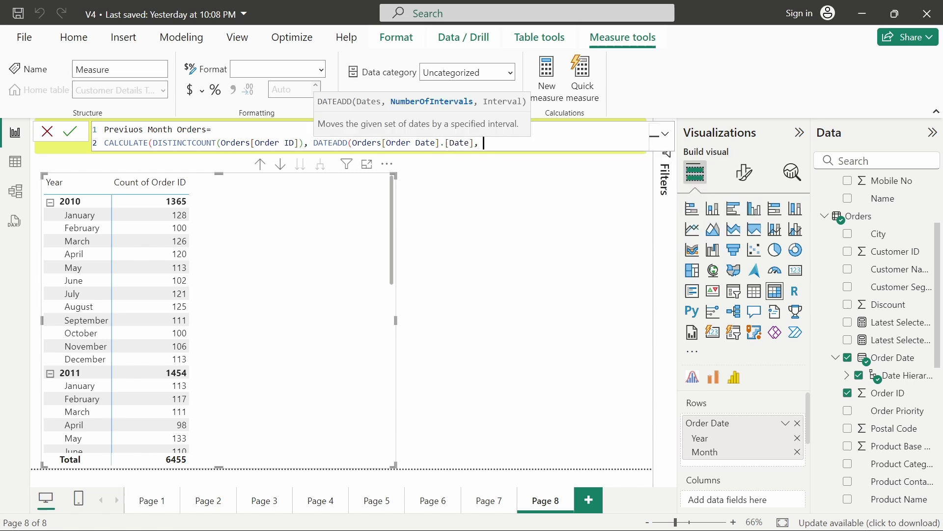
{"action": "key", "text": "BackSpace"}
{"action": "type", "text": "-1,"}
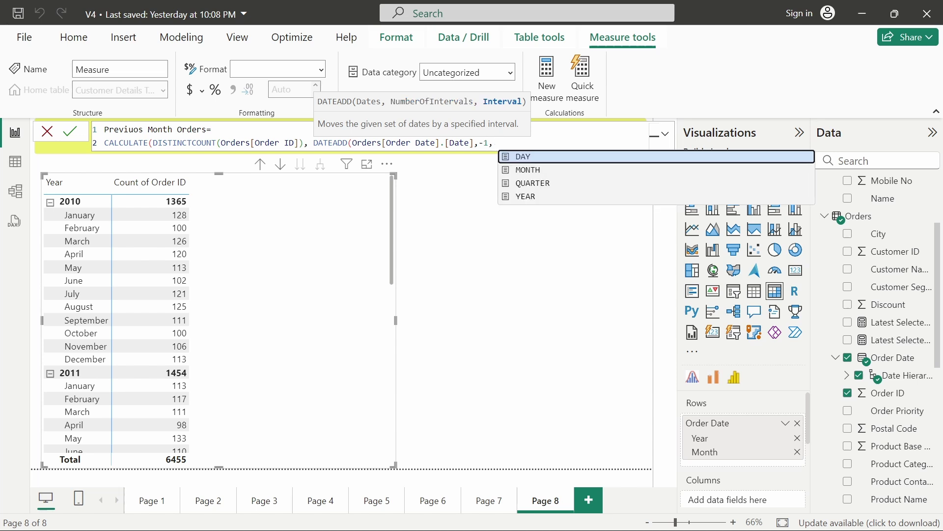
{"action": "key", "text": "Down"}
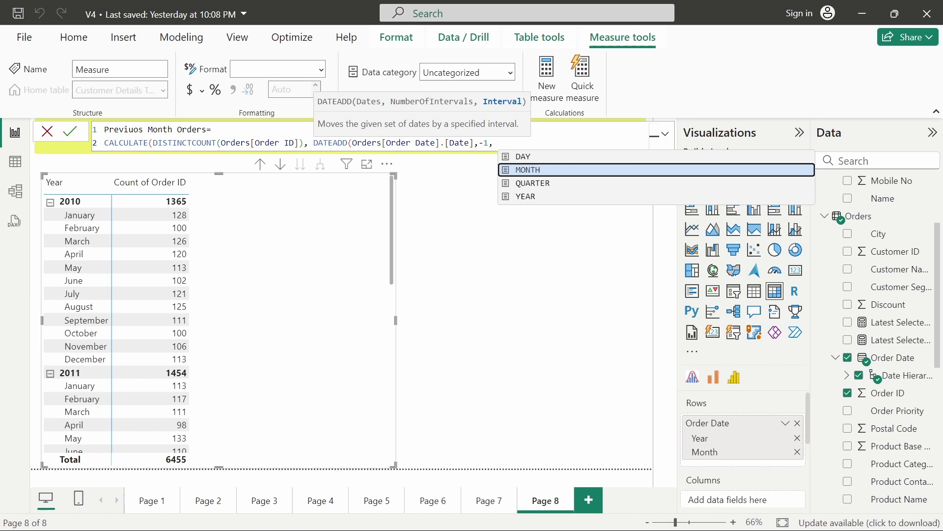
{"action": "key", "text": "Tab"}
{"action": "type", "text": "))"}
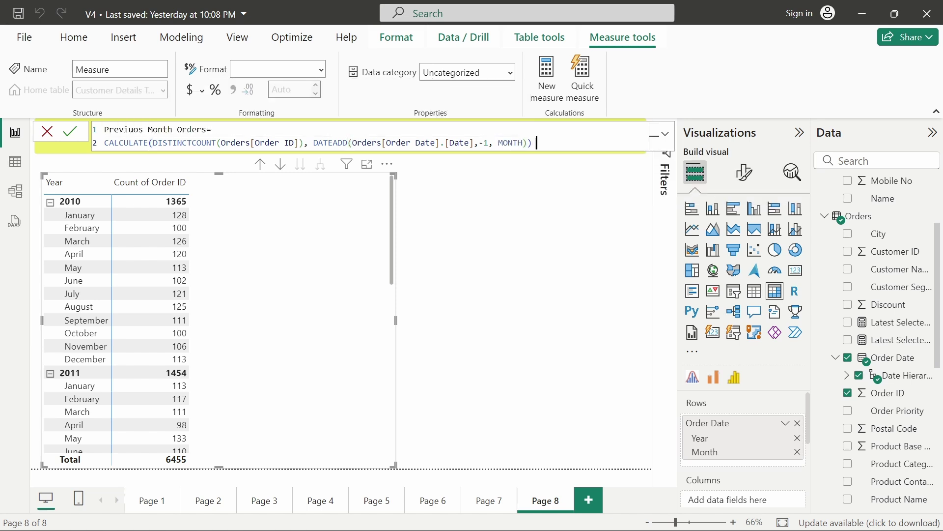
{"action": "key", "text": "Return"}
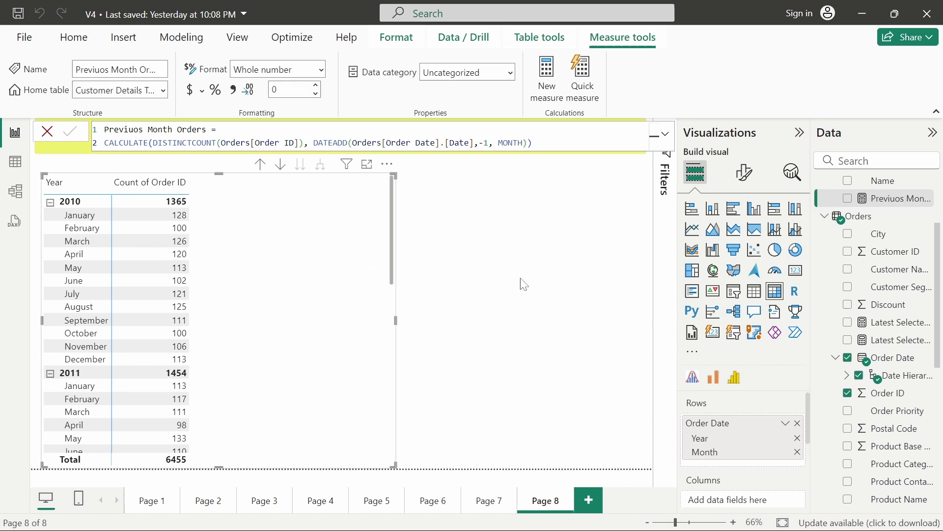
- Add Previuos Month Orders to the matrix Values beside Count of Order ID
{"action": "scroll", "coordinate": [910, 266], "scroll_direction": "up", "scroll_amount": 2}
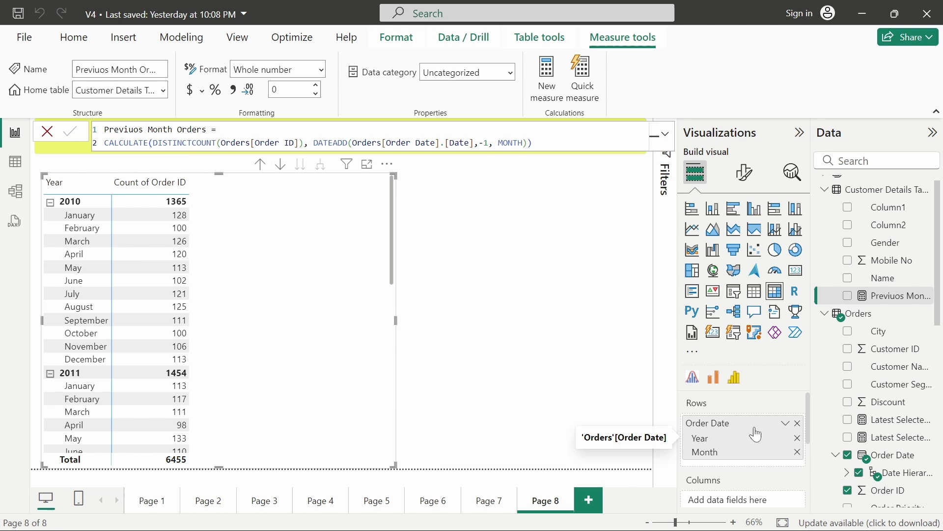
{"action": "scroll", "coordinate": [759, 433], "scroll_direction": "down", "scroll_amount": 2}
{"action": "scroll", "coordinate": [758, 432], "scroll_direction": "down", "scroll_amount": 1}
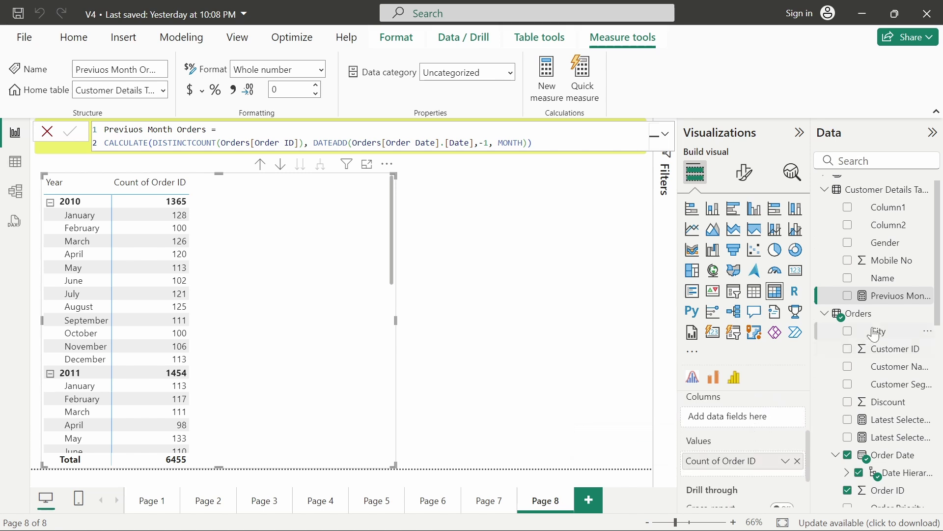
{"action": "left_click_drag", "start_coordinate": [889, 296], "coordinate": [727, 477]}
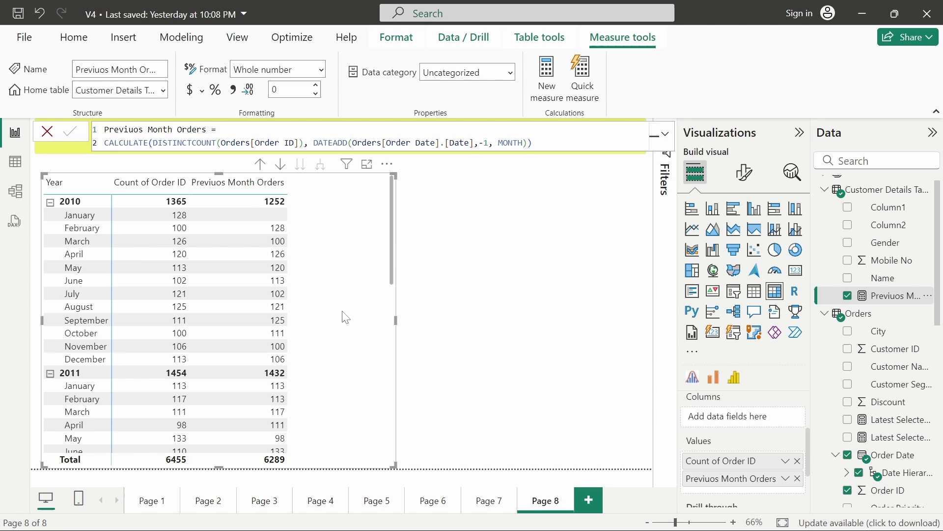
{"action": "scroll", "coordinate": [346, 316], "scroll_direction": "down", "scroll_amount": 3}
{"action": "scroll", "coordinate": [345, 317], "scroll_direction": "up", "scroll_amount": 3}
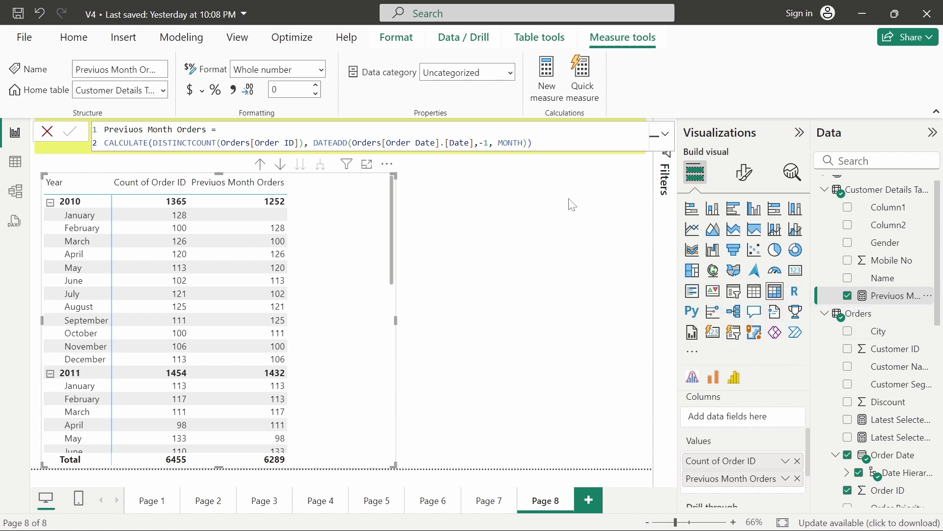
- Create a new measure named 'MOM% Change'
{"action": "left_click", "coordinate": [547, 90]}
{"action": "key", "text": "BackSpace"}
{"action": "type", "text": "MOM"}
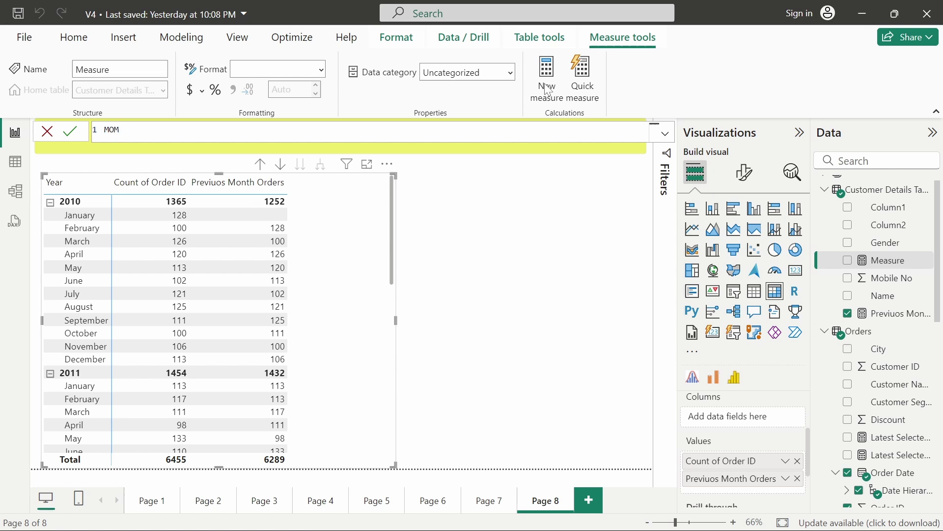
{"action": "type", "text": "% Change="}
{"action": "key", "text": "shift+Return"}
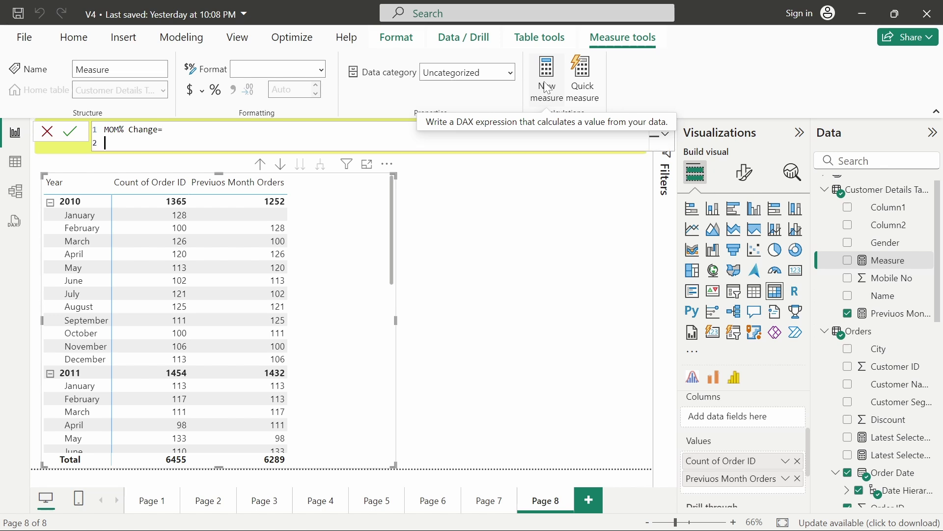
- Begin the formula with DIVIDE(DISTINCTCOUNT(Orders[Order ID])
{"action": "type", "text": "DIVIDE"}
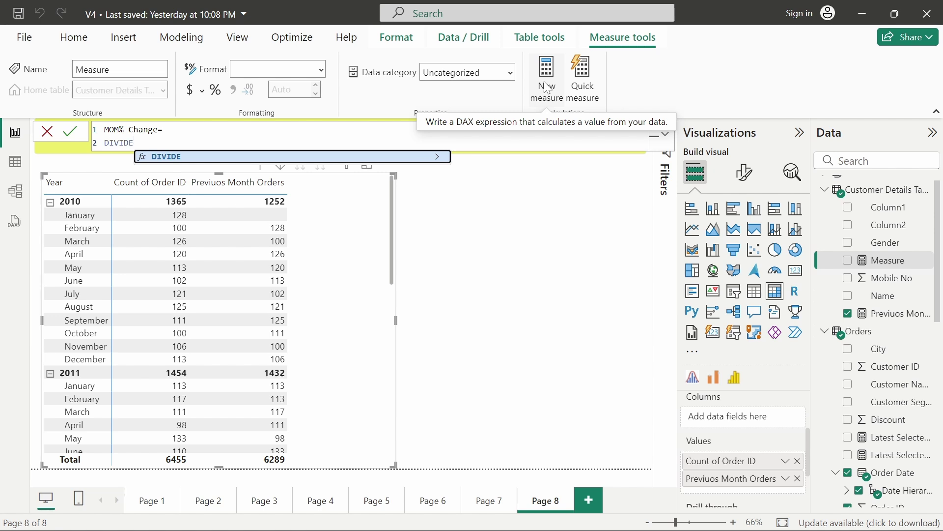
{"action": "type", "text": "("}
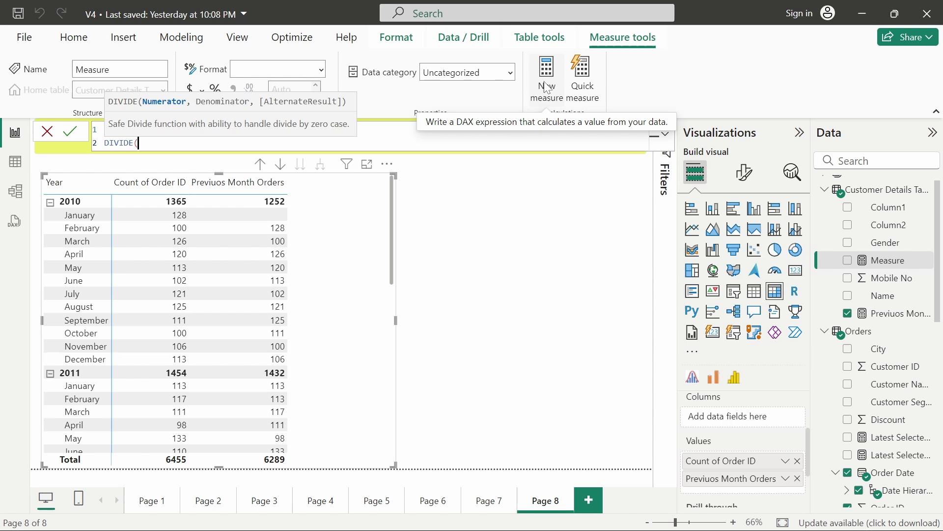
{"action": "type", "text": "DISTINCT"}
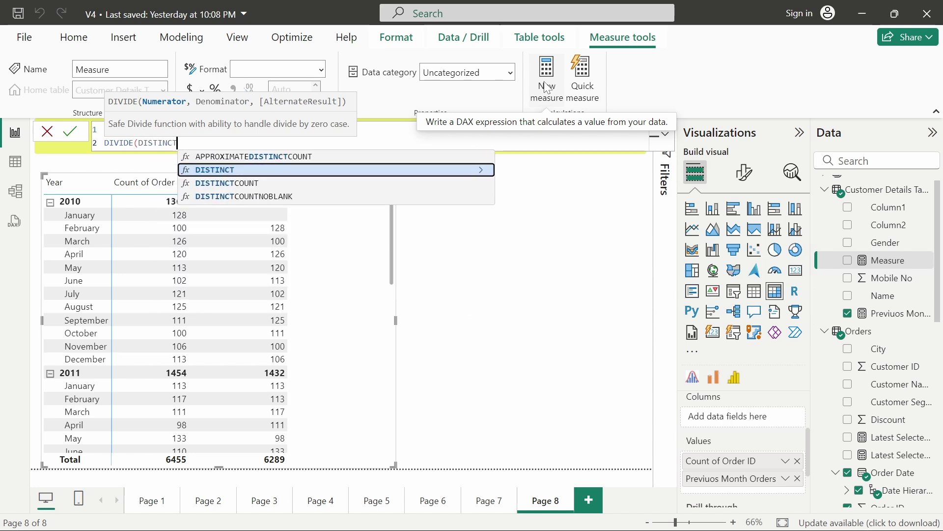
{"action": "key", "text": "Down"}
{"action": "key", "text": "Tab"}
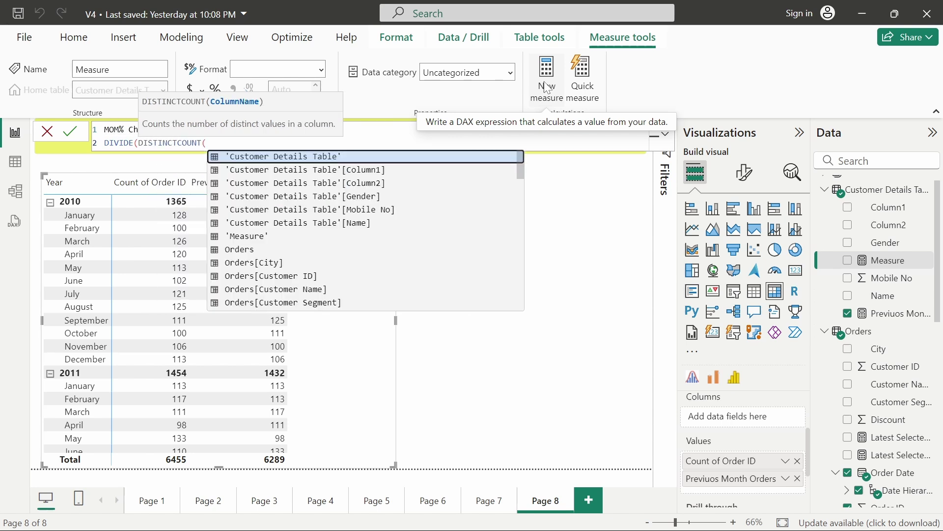
{"action": "type", "text": "Order"}
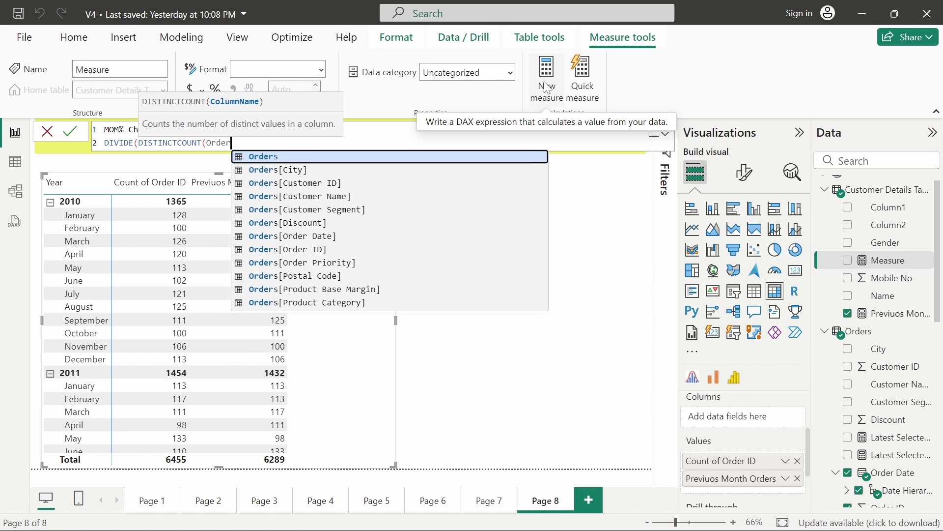
{"action": "key", "text": "BackSpace"}
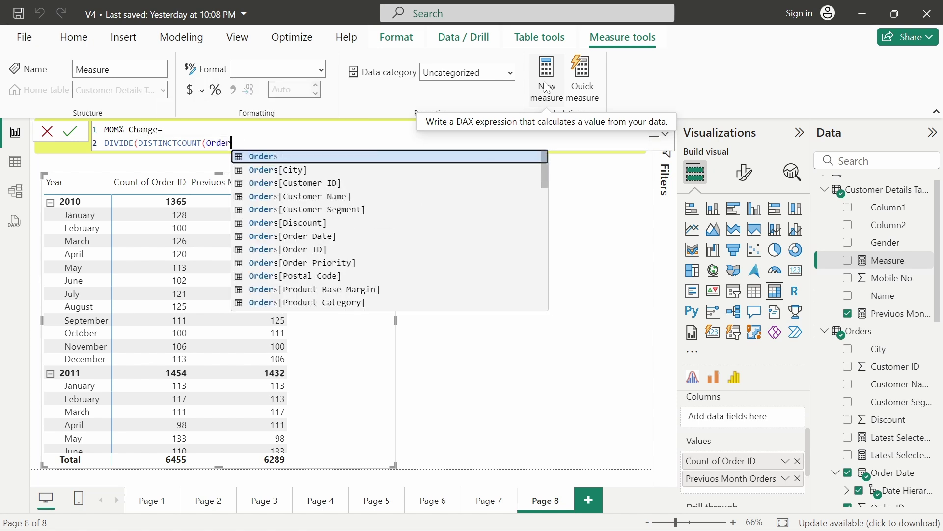
{"action": "key", "text": "Down"}
{"action": "key", "text": "Down"}
{"action": "key", "text": "Down"}
{"action": "key", "text": "Down"}
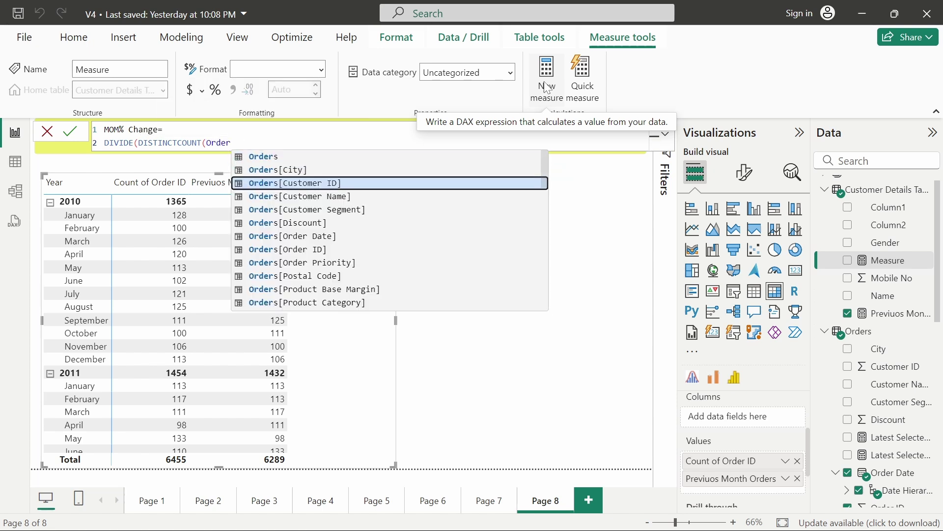
{"action": "key", "text": "Down"}
{"action": "key", "text": "Down"}
{"action": "key", "text": "Down"}
{"action": "key", "text": "Tab"}
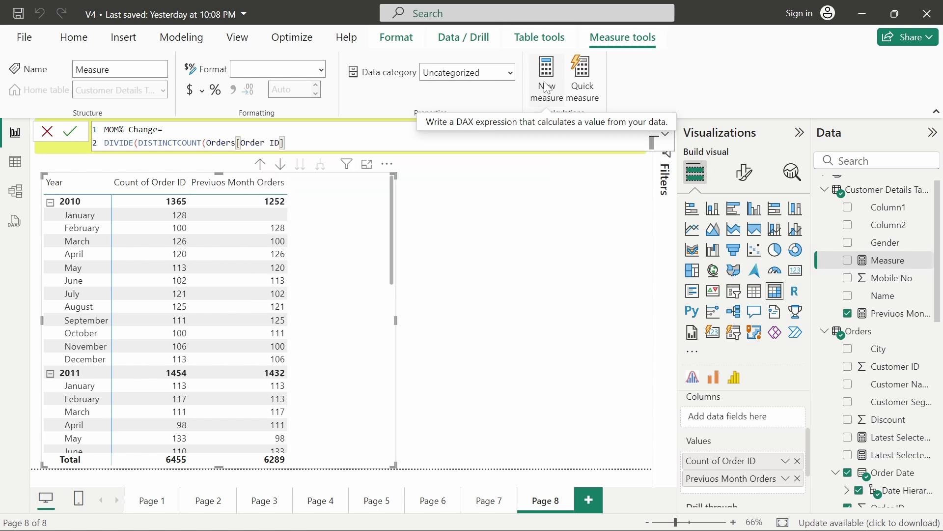
- Subtract [Previuos Month Orders] from the distinct order count
{"action": "type", "text": ") - Pr"}
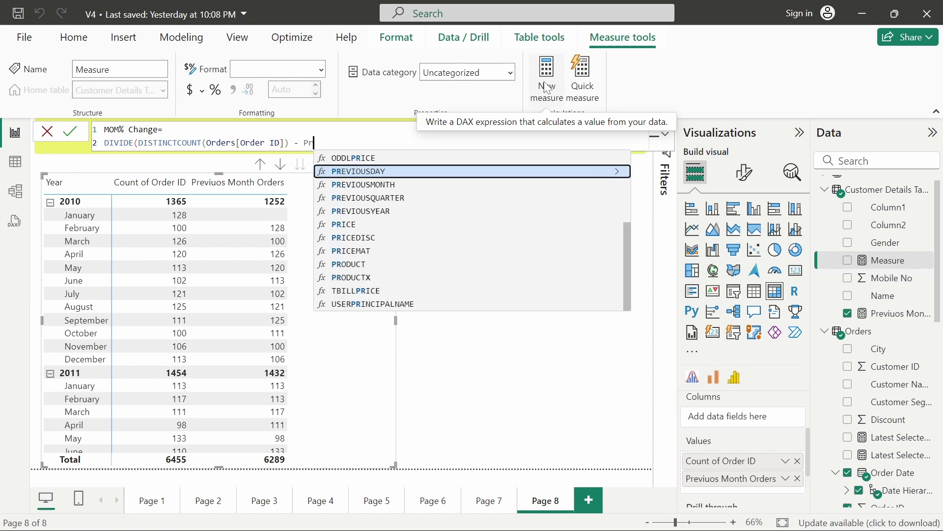
{"action": "type", "text": "eviou"}
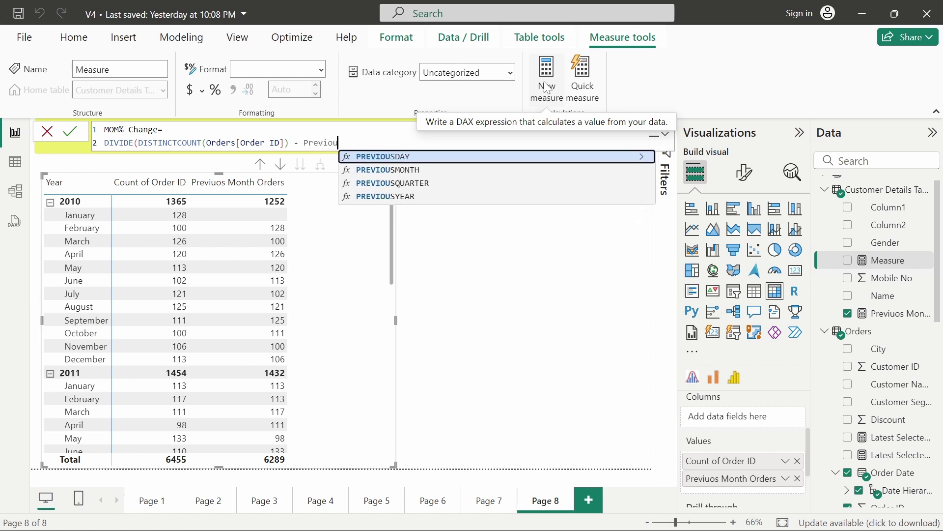
{"action": "key", "text": "BackSpace"}
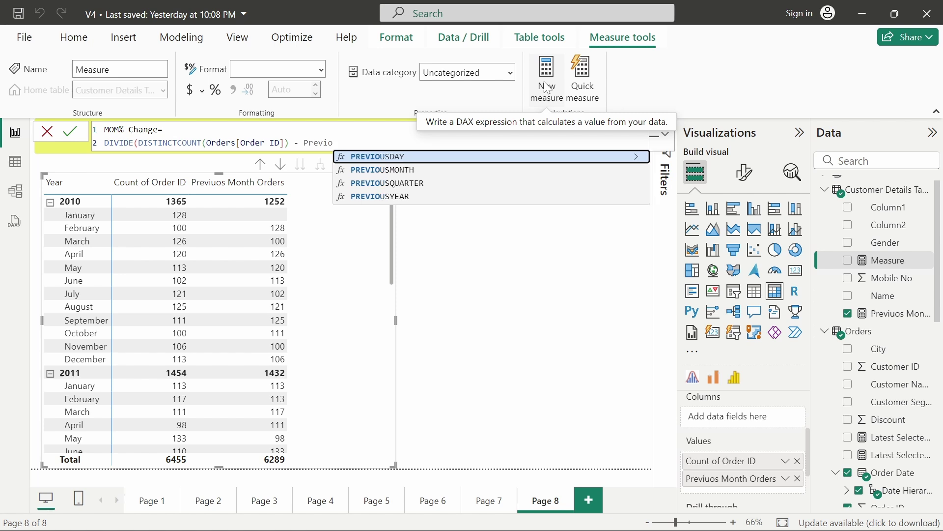
{"action": "type", "text": "s"}
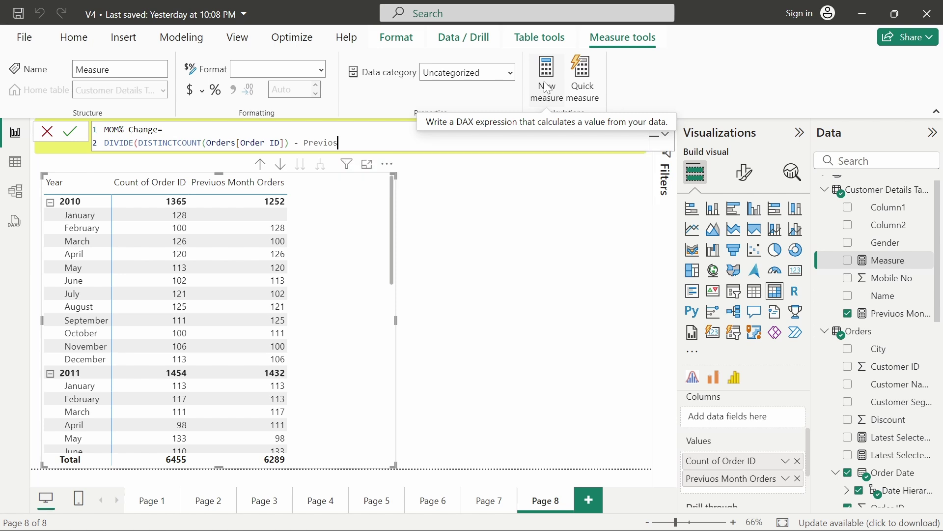
{"action": "key", "text": "BackSpace"}
{"action": "key", "text": "BackSpace"}
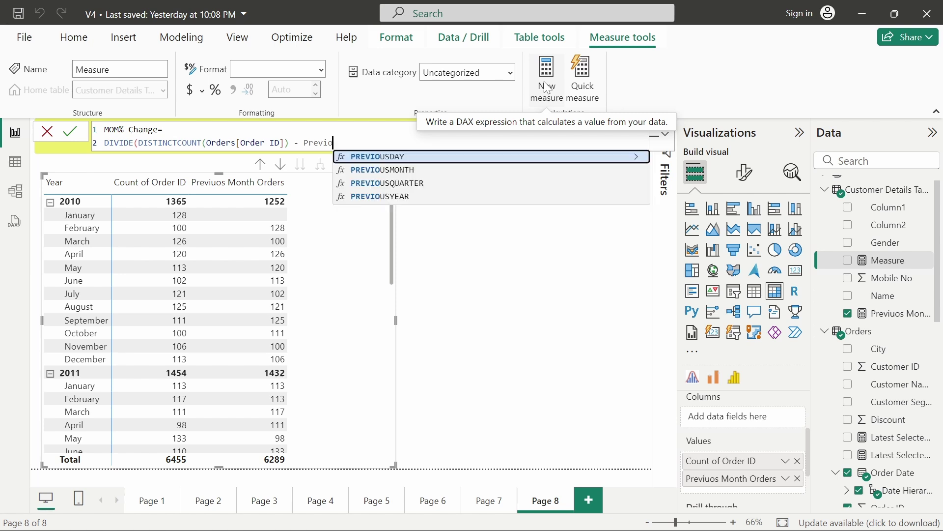
{"action": "type", "text": "uos"}
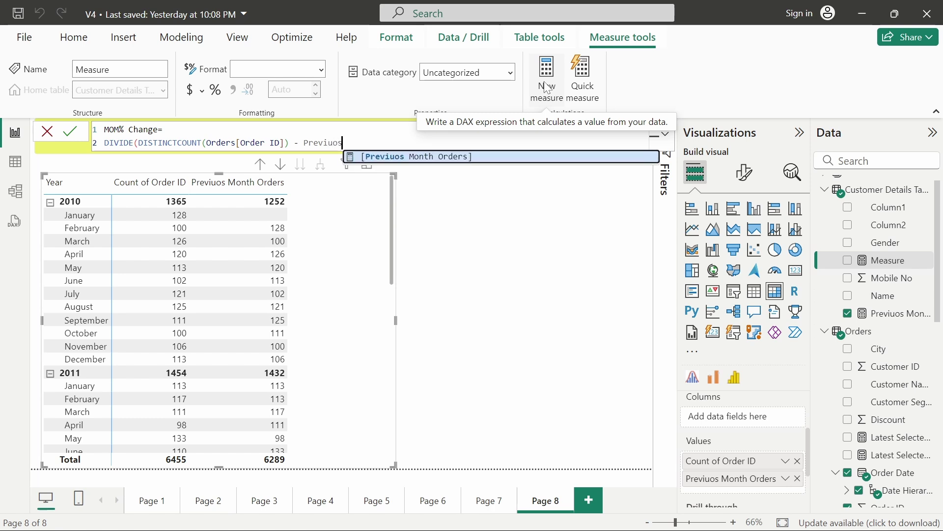
{"action": "key", "text": "Tab"}
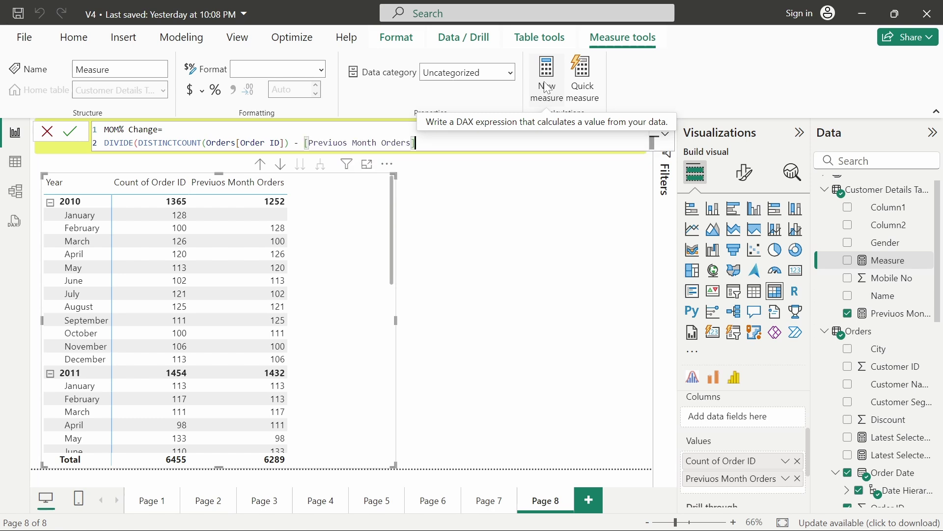
{"action": "type", "text": ")"}
- Wrap the difference in parentheses and divide it by [Previuos Month Orders]
{"action": "key", "text": "Right"}
{"action": "key", "text": "Right"}
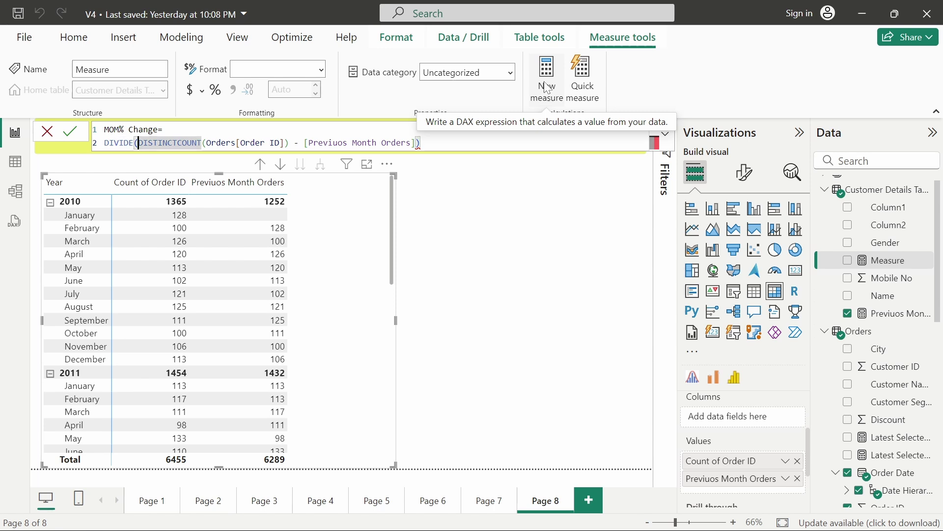
{"action": "type", "text": "("}
{"action": "key", "text": "Right"}
{"action": "key", "text": "Right"}
{"action": "key", "text": "Right"}
{"action": "key", "text": "Right"}
{"action": "key", "text": "Right"}
{"action": "key", "text": "Right"}
{"action": "key", "text": "Right"}
{"action": "key", "text": "Right"}
{"action": "key", "text": "Right"}
{"action": "key", "text": "Right"}
{"action": "key", "text": "Right"}
{"action": "key", "text": "Right"}
{"action": "key", "text": "Right"}
{"action": "key", "text": "Right"}
{"action": "key", "text": "Right"}
{"action": "key", "text": "Right"}
{"action": "key", "text": "Right"}
{"action": "key", "text": "Right"}
{"action": "key", "text": "Right"}
{"action": "key", "text": "Right"}
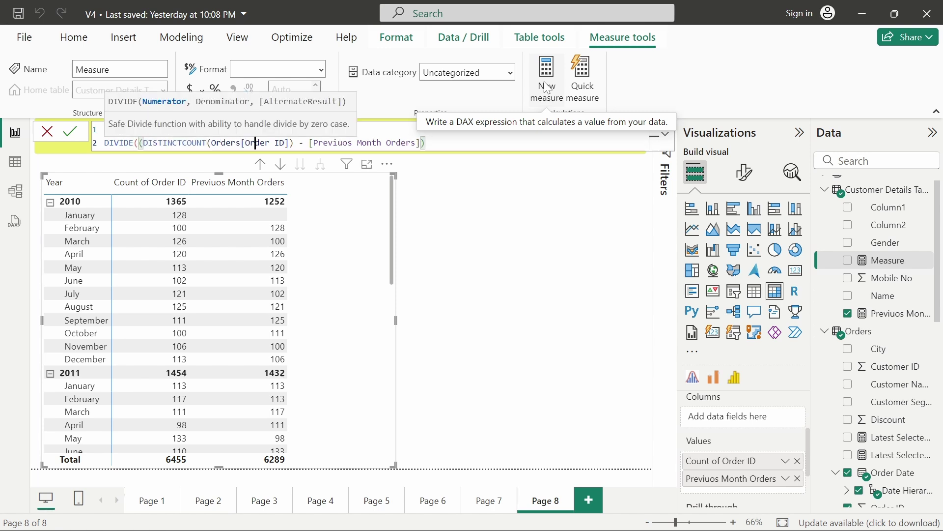
{"action": "key", "text": "Right"}
{"action": "key", "text": "Right"}
{"action": "key", "text": "Right"}
{"action": "key", "text": "Right"}
{"action": "key", "text": "Right"}
{"action": "key", "text": "Right"}
{"action": "key", "text": "Right"}
{"action": "key", "text": "Right"}
{"action": "key", "text": "Right"}
{"action": "key", "text": "Right"}
{"action": "key", "text": "Right"}
{"action": "key", "text": "Right"}
{"action": "key", "text": "Right"}
{"action": "key", "text": "Right"}
{"action": "key", "text": "Right"}
{"action": "key", "text": "Right"}
{"action": "key", "text": "Right"}
{"action": "key", "text": "Right"}
{"action": "key", "text": "Right"}
{"action": "type", "text": ", "}
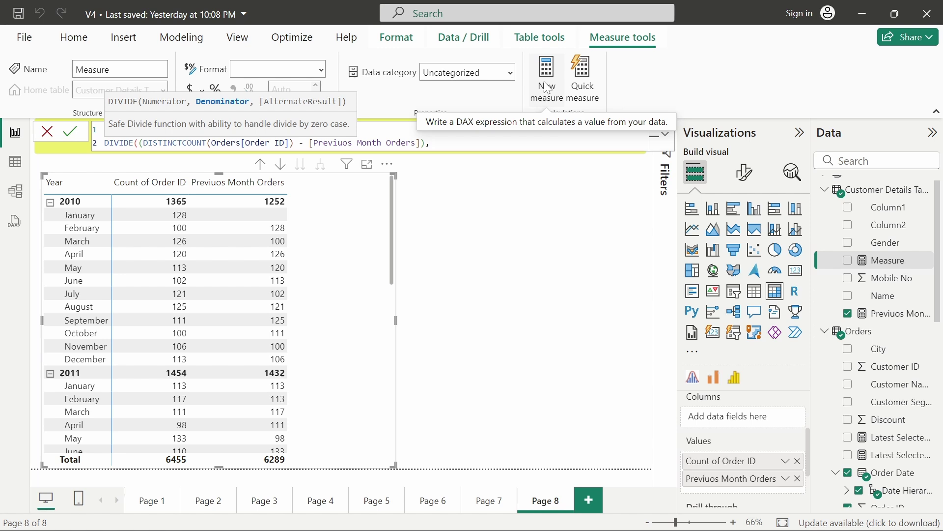
{"action": "type", "text": "Pre"}
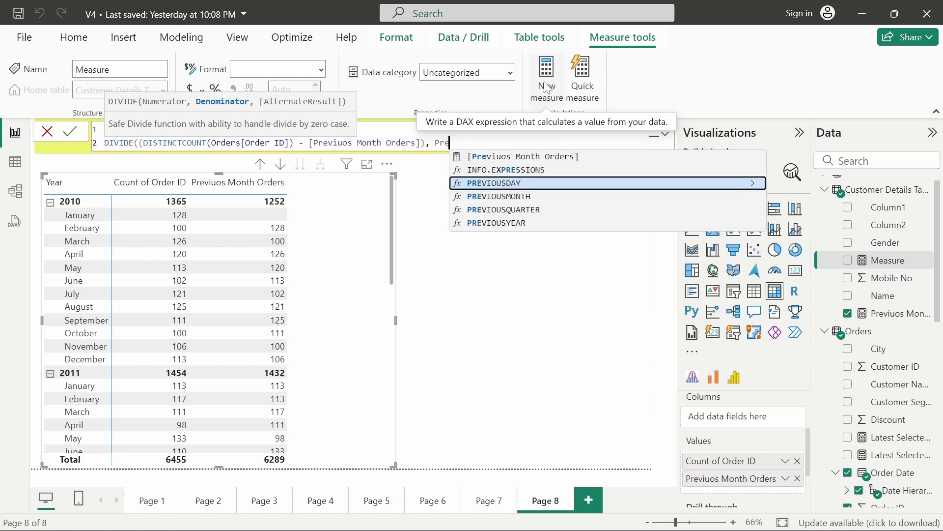
{"action": "key", "text": "Up"}
{"action": "key", "text": "Up"}
{"action": "key", "text": "Tab"}
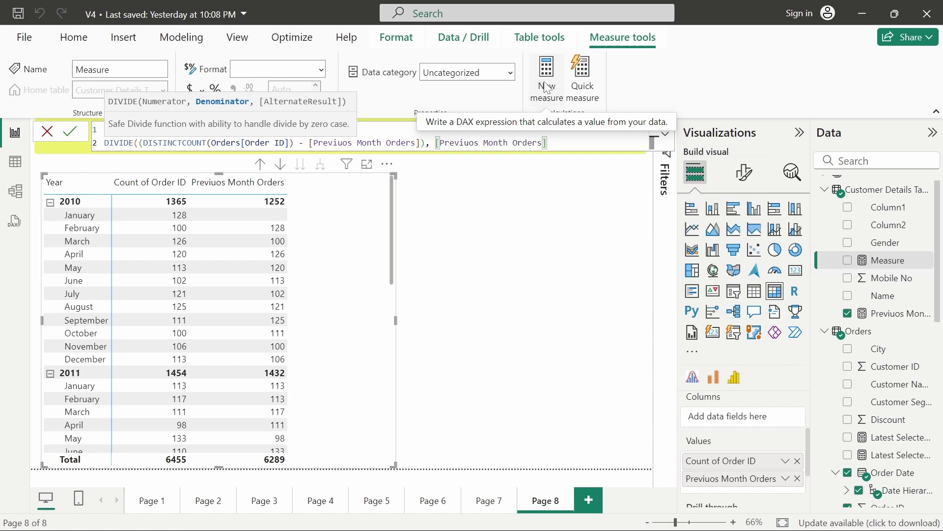
{"action": "type", "text": ")"}
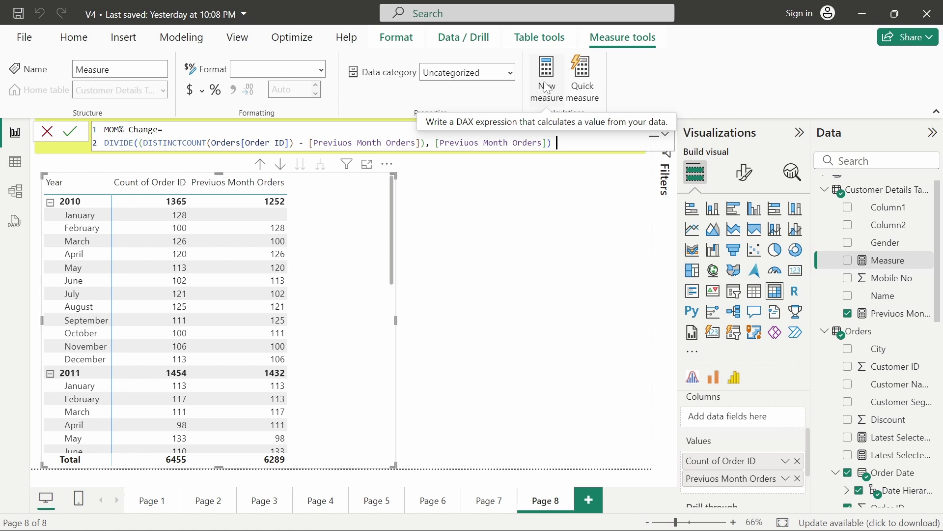
- Commit MOM% Change, widen the matrix, add MOM% Change as a column, and format it as percentage
{"action": "left_click", "coordinate": [548, 87]}
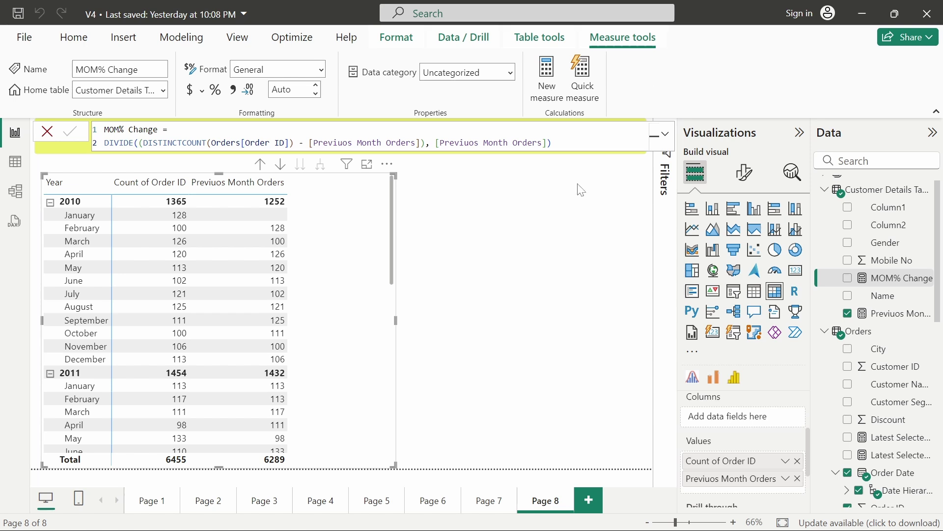
{"action": "left_click_drag", "start_coordinate": [396, 321], "coordinate": [447, 320]}
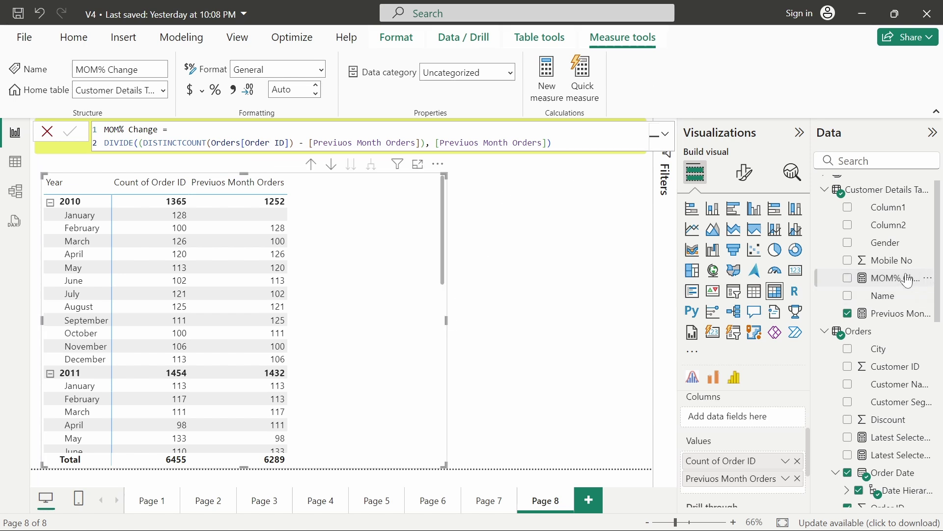
{"action": "scroll", "coordinate": [745, 447], "scroll_direction": "down", "scroll_amount": 2}
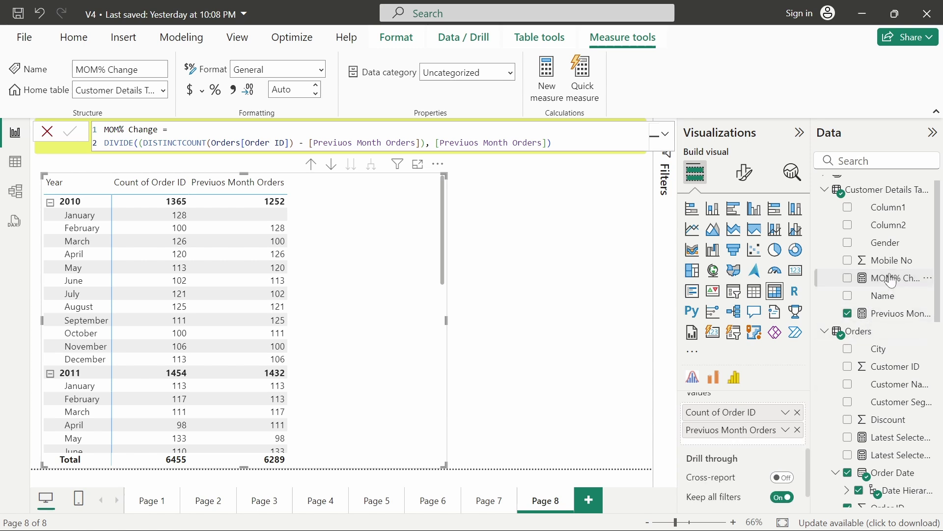
{"action": "left_click_drag", "start_coordinate": [892, 278], "coordinate": [693, 423]}
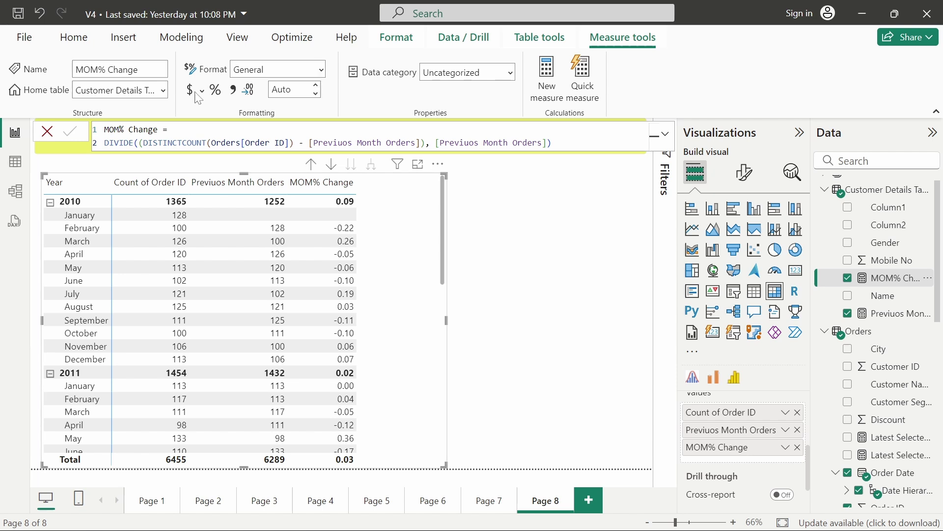
{"action": "left_click", "coordinate": [215, 89]}
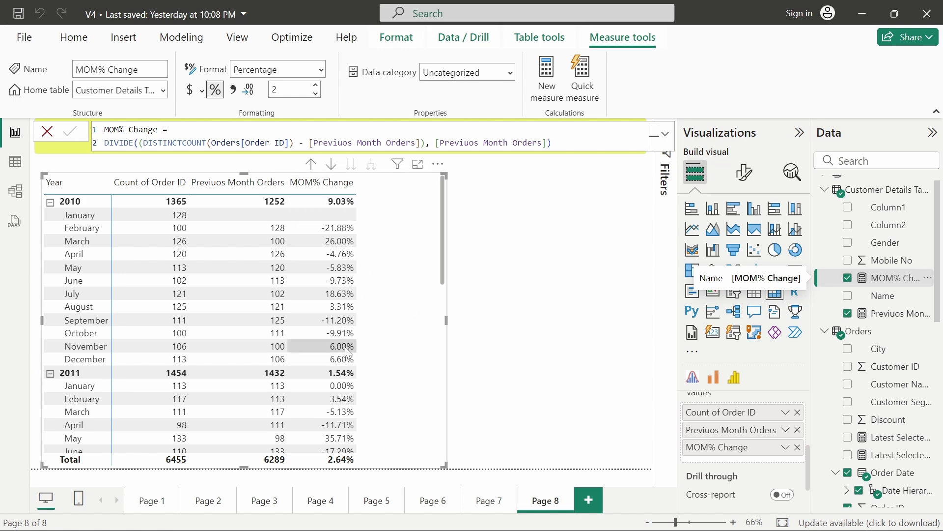
{"action": "scroll", "coordinate": [368, 360], "scroll_direction": "down", "scroll_amount": 2}
{"action": "scroll", "coordinate": [370, 319], "scroll_direction": "down", "scroll_amount": 2}
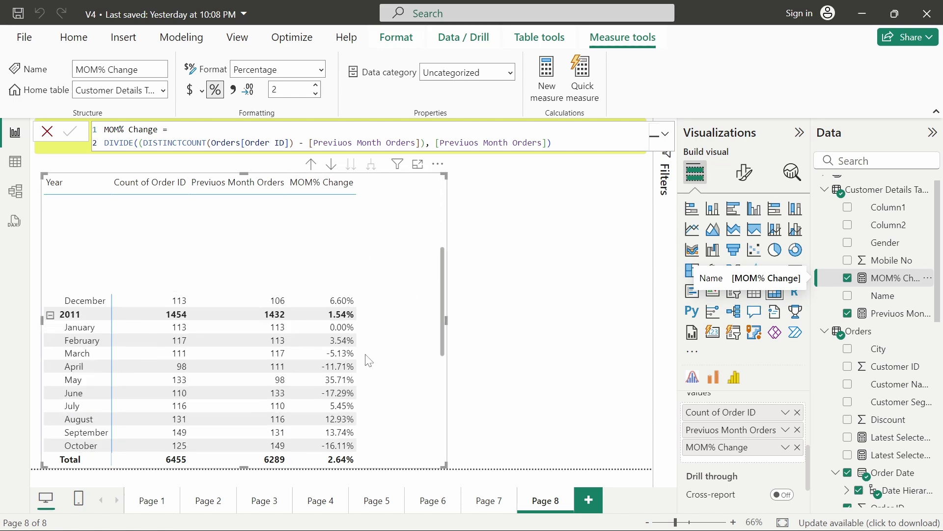
{"action": "scroll", "coordinate": [373, 290], "scroll_direction": "up", "scroll_amount": 6}
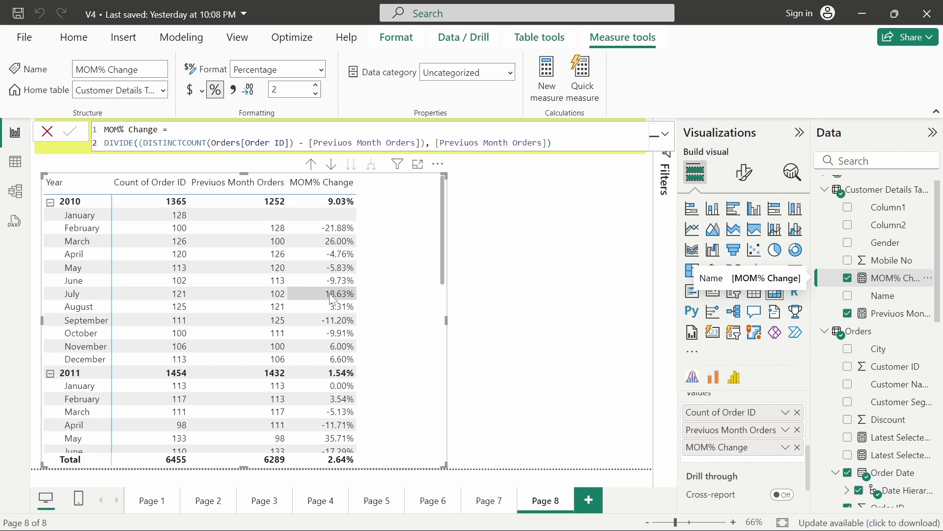
{"action": "scroll", "coordinate": [325, 299], "scroll_direction": "down", "scroll_amount": 10}
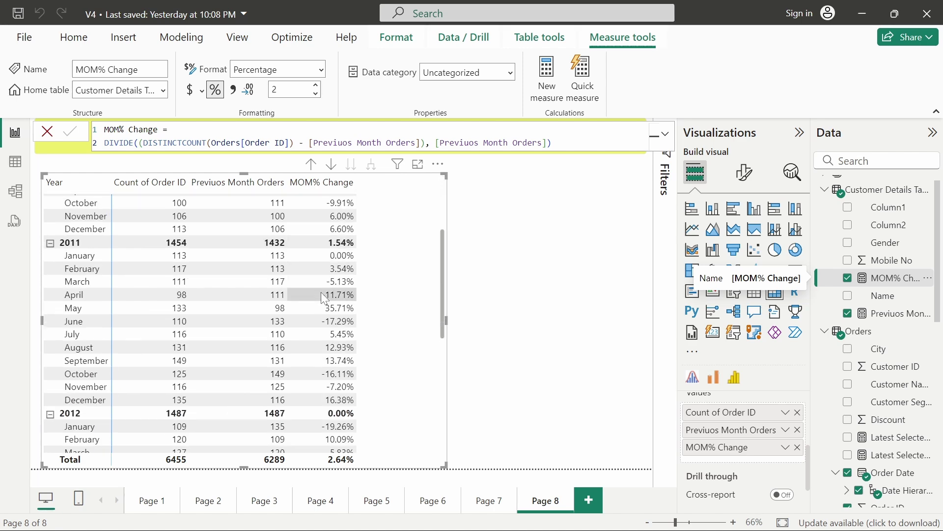
{"action": "scroll", "coordinate": [325, 298], "scroll_direction": "up", "scroll_amount": 5}
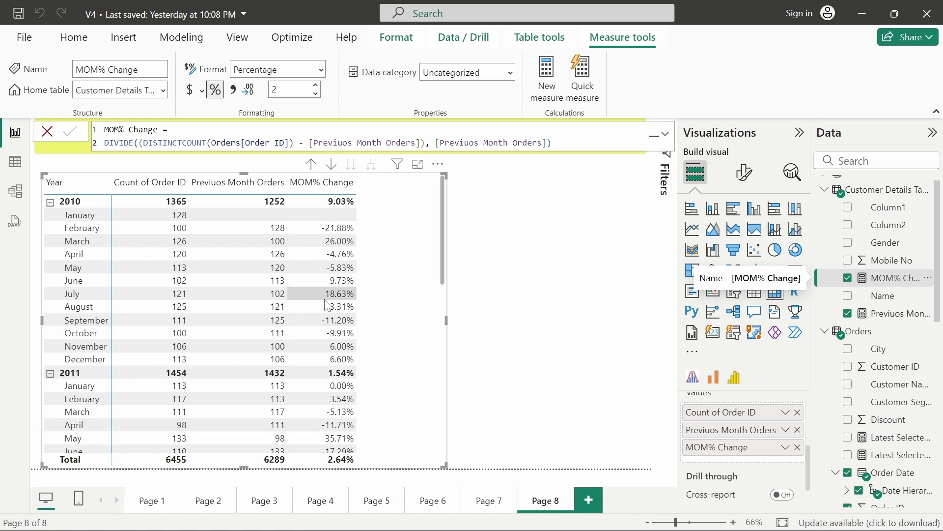
- Deselect the matrix to close the formula editor and show the finished page
{"action": "left_click_drag", "start_coordinate": [558, 142], "coordinate": [104, 143]}
{"action": "left_click", "coordinate": [493, 213]}
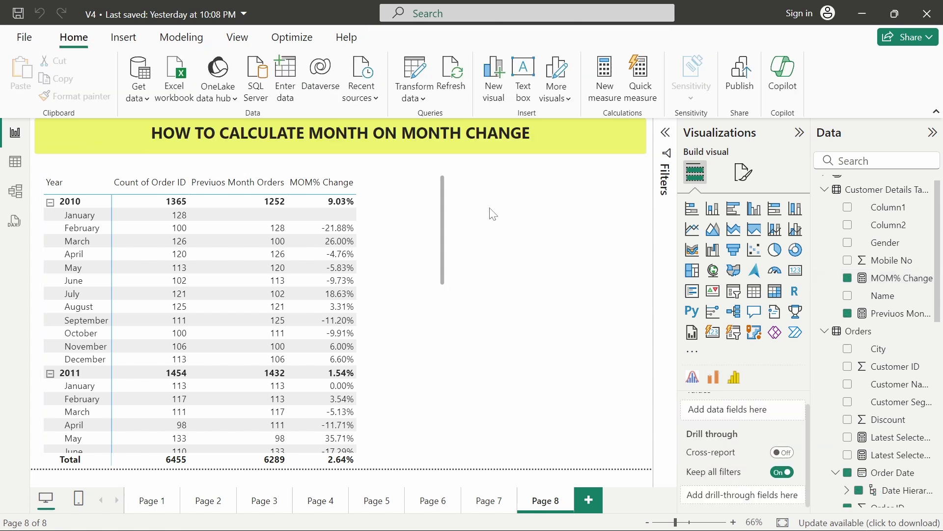